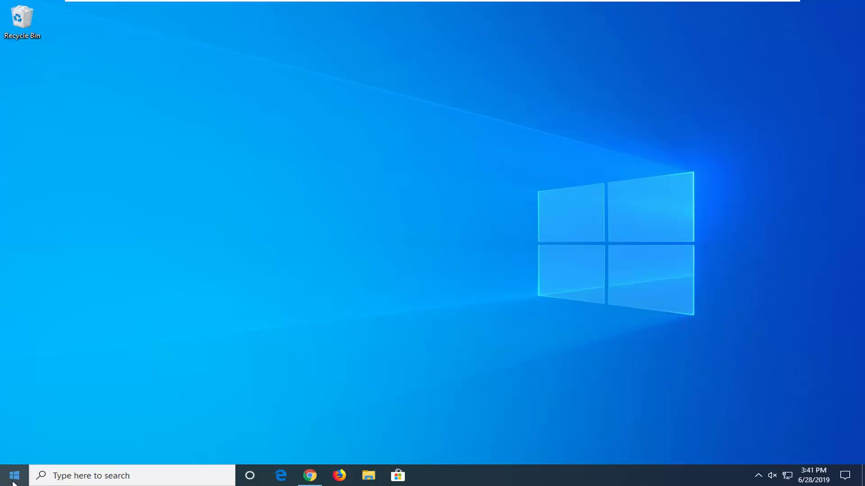
- Open Control Panel from the Start menu with View by set to Large icons
{"action": "left_click", "coordinate": [3, 477]}
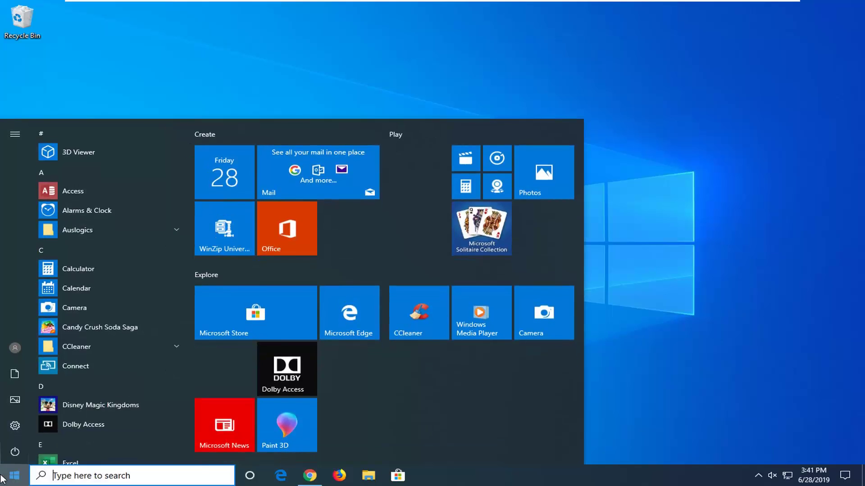
{"action": "type", "text": "control"}
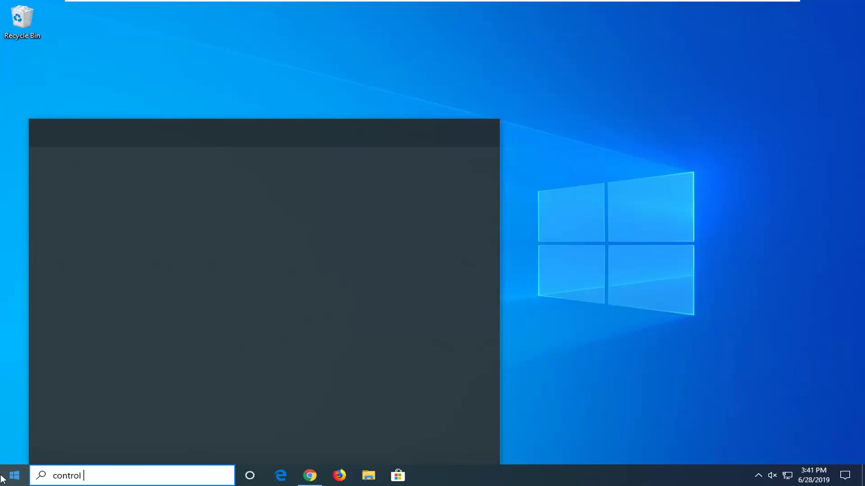
{"action": "type", "text": " panel"}
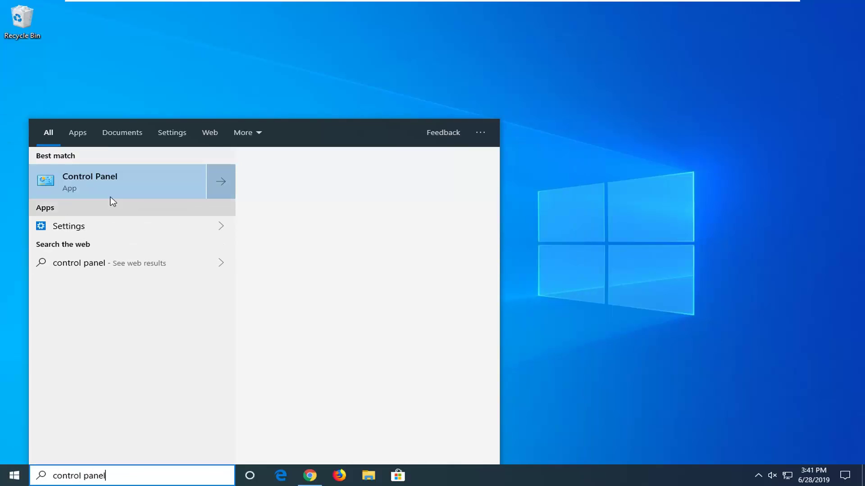
{"action": "left_click", "coordinate": [108, 194]}
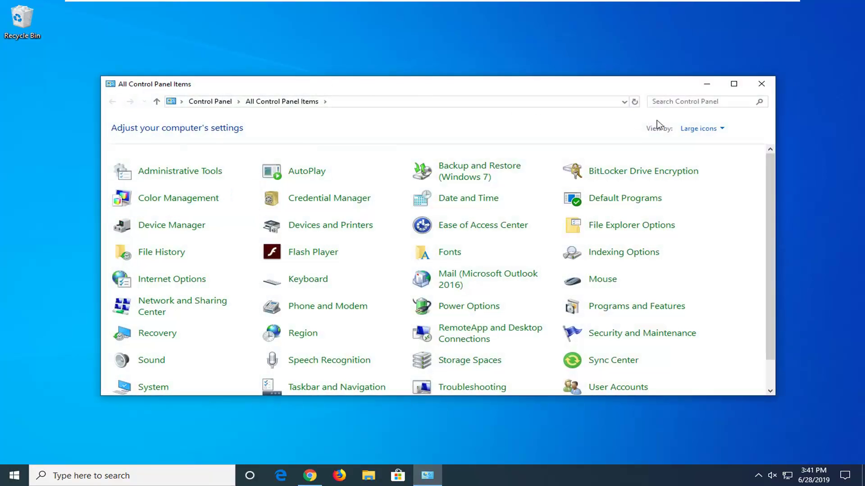
{"action": "left_click", "coordinate": [698, 130]}
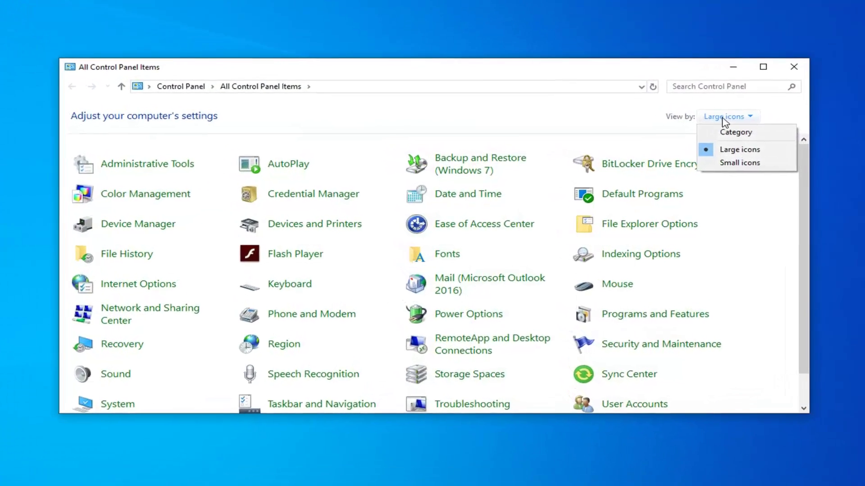
{"action": "left_click", "coordinate": [601, 106]}
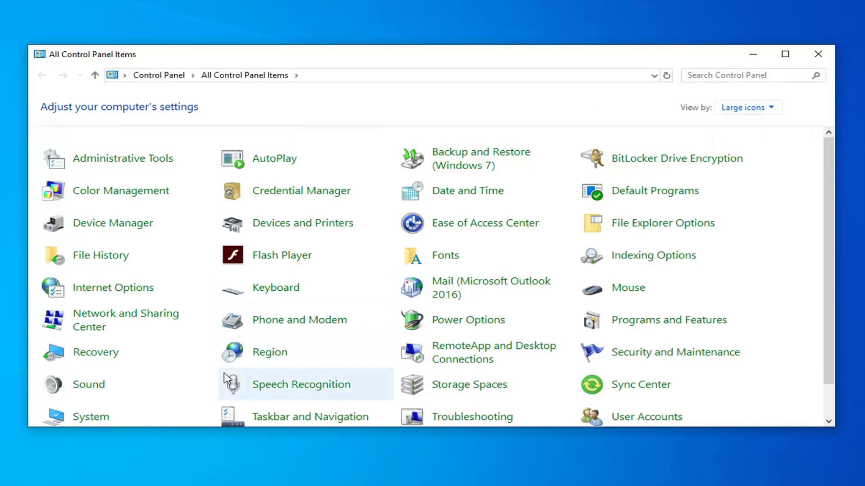
{"action": "left_click", "coordinate": [96, 318]}
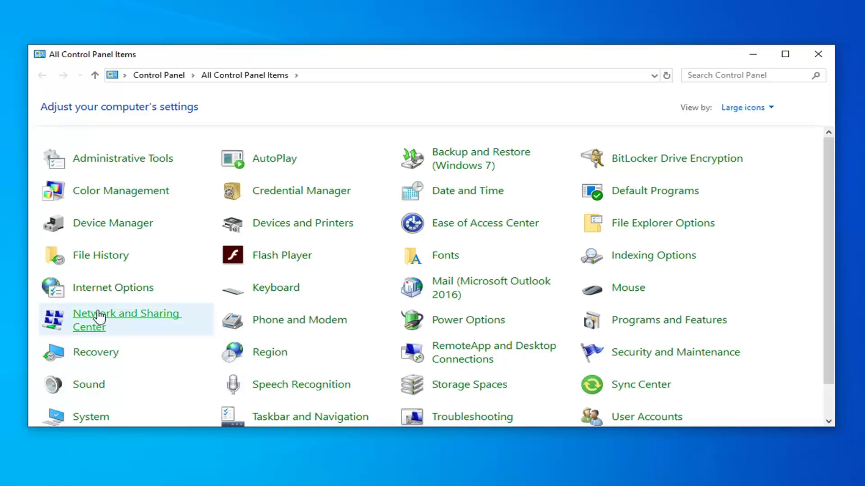
- Open the adapter settings from Network and Sharing Center to list Ethernet0
{"action": "left_click", "coordinate": [98, 316]}
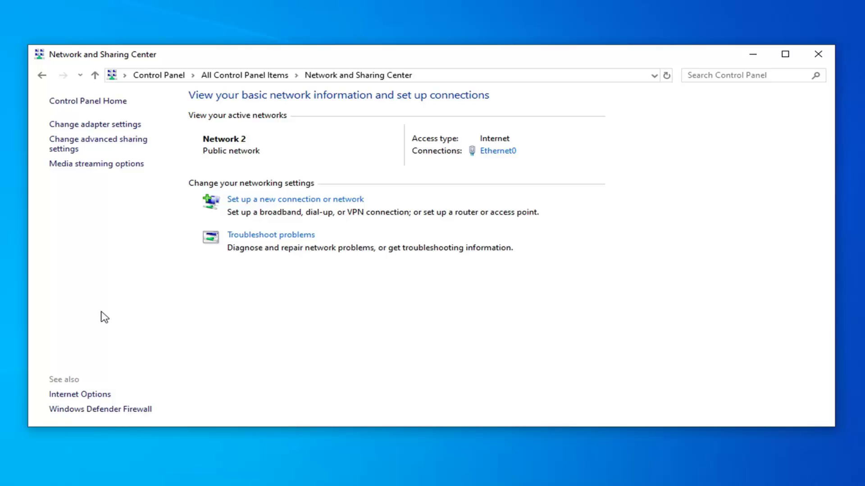
{"action": "left_click", "coordinate": [120, 128]}
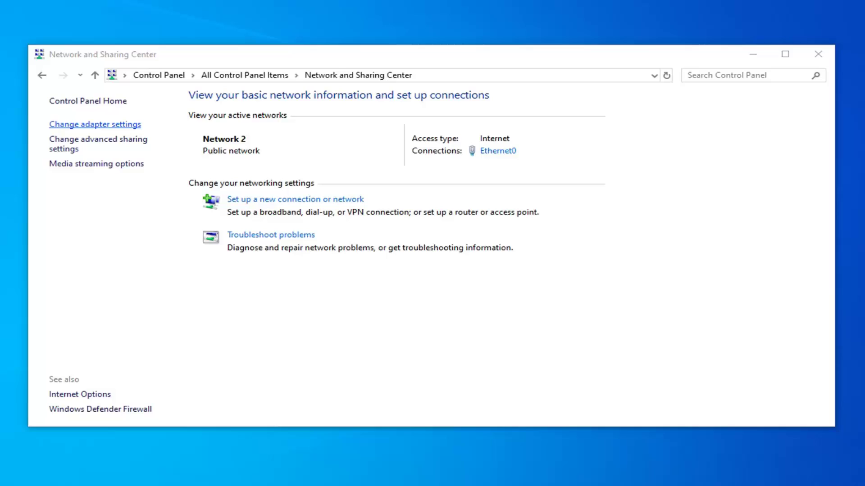
{"action": "left_click", "coordinate": [95, 124]}
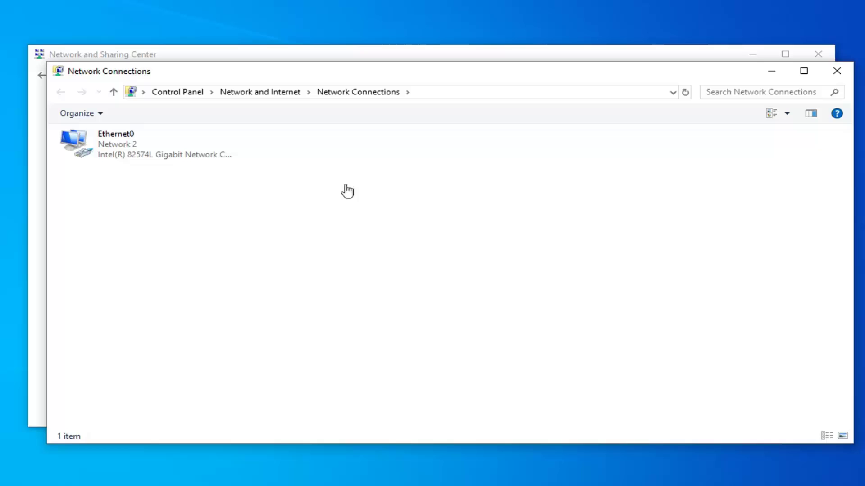
- Open Ethernet0's Internet Protocol Version 4 (TCP/IPv4) properties from its adapter properties
{"action": "left_click", "coordinate": [116, 153]}
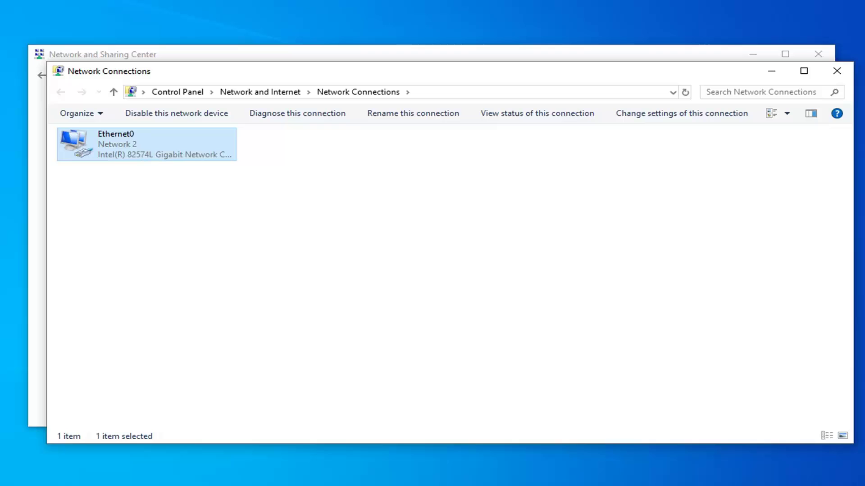
{"action": "right_click", "coordinate": [129, 145]}
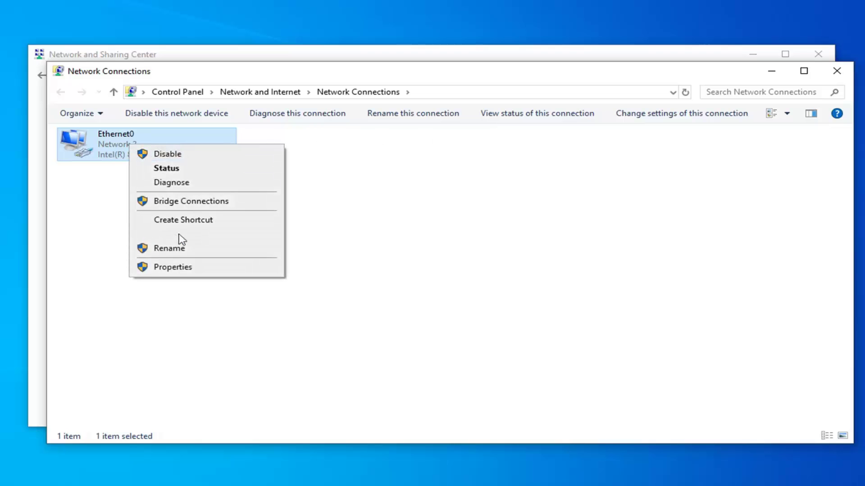
{"action": "left_click", "coordinate": [173, 268]}
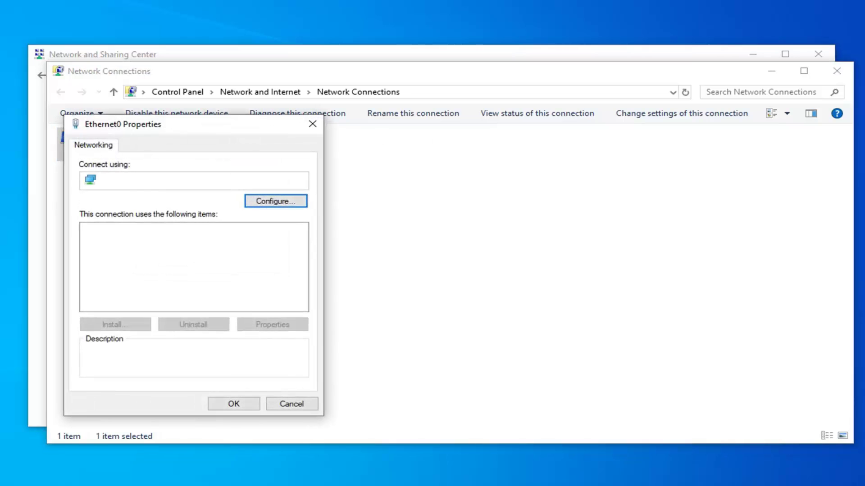
{"action": "left_click", "coordinate": [144, 263]}
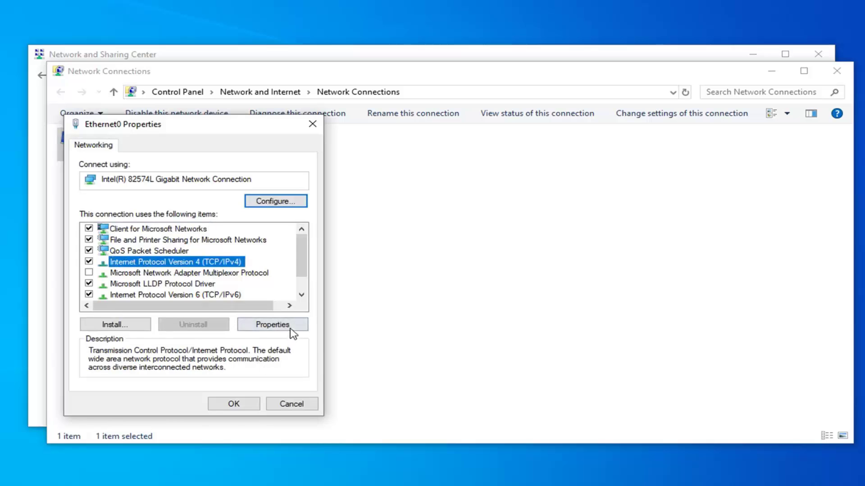
{"action": "left_click", "coordinate": [291, 331]}
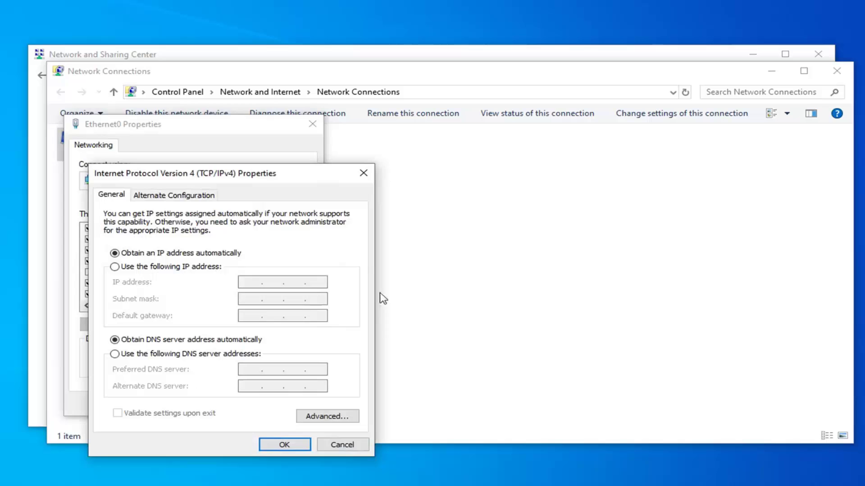
{"action": "mouse_move", "coordinate": [304, 178]}
{"action": "left_mouse_down"}
{"action": "mouse_move", "coordinate": [300, 117]}
{"action": "mouse_move", "coordinate": [269, 84]}
{"action": "left_mouse_up"}
- In Advanced TCP/IP settings, uncheck Automatic metric and set Interface metric to 10
{"action": "left_click", "coordinate": [326, 355]}
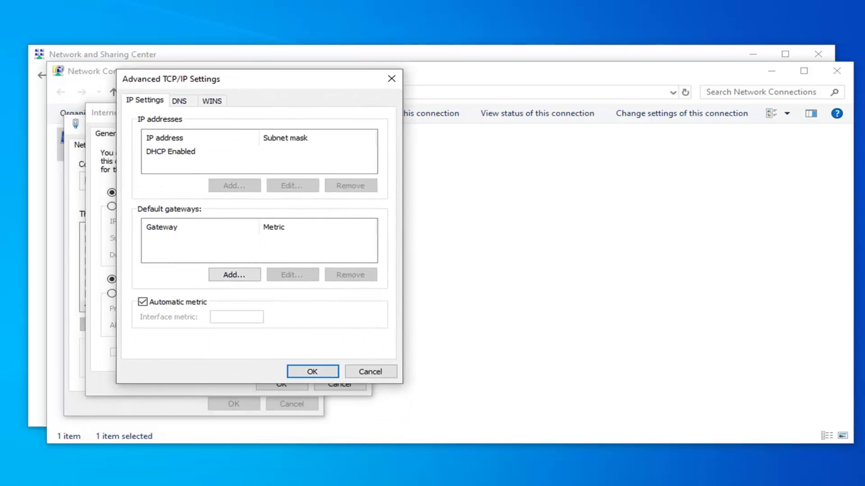
{"action": "left_click", "coordinate": [166, 304]}
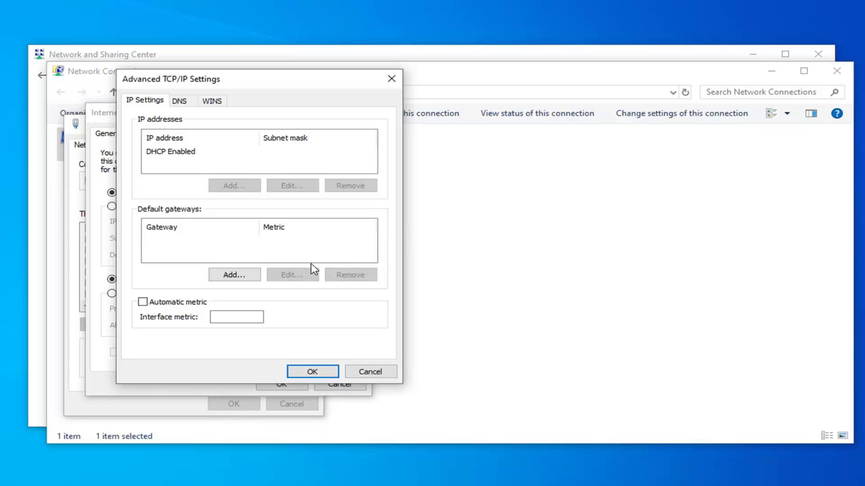
{"action": "left_click", "coordinate": [261, 316]}
{"action": "type", "text": "10"}
{"action": "left_click", "coordinate": [299, 372]}
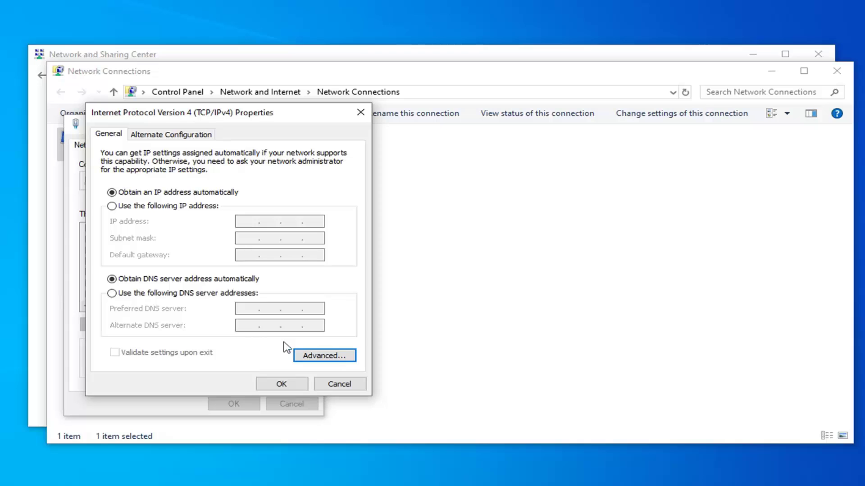
- Re-enter Interface metric 10, then accept the IPv4 dialog and close Ethernet0 properties
{"action": "left_click", "coordinate": [310, 357]}
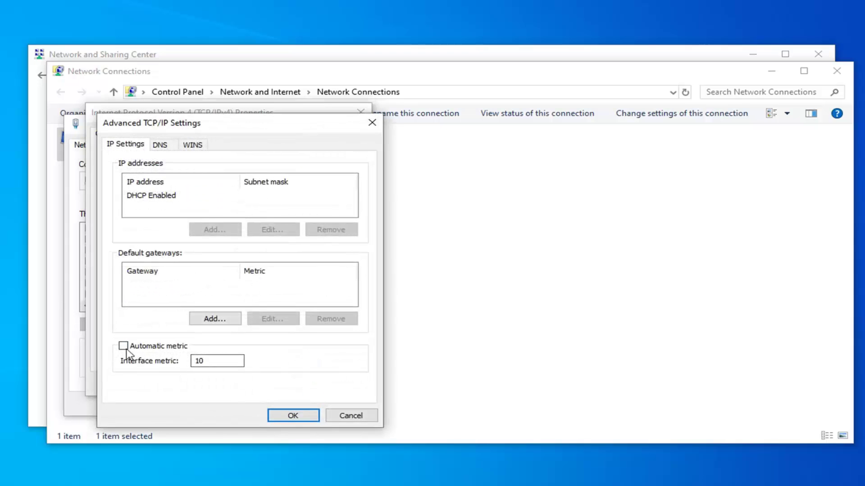
{"action": "left_click", "coordinate": [123, 346]}
{"action": "left_click", "coordinate": [209, 361]}
{"action": "type", "text": "10"}
{"action": "left_click", "coordinate": [292, 416]}
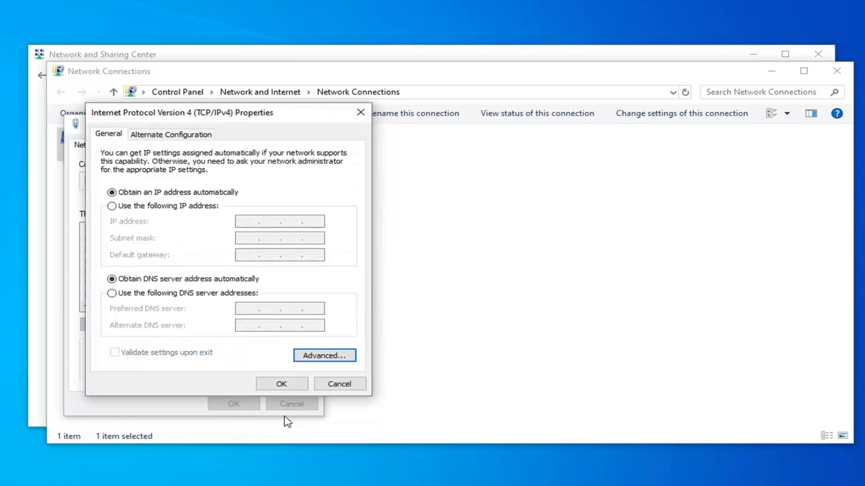
{"action": "left_click", "coordinate": [281, 384]}
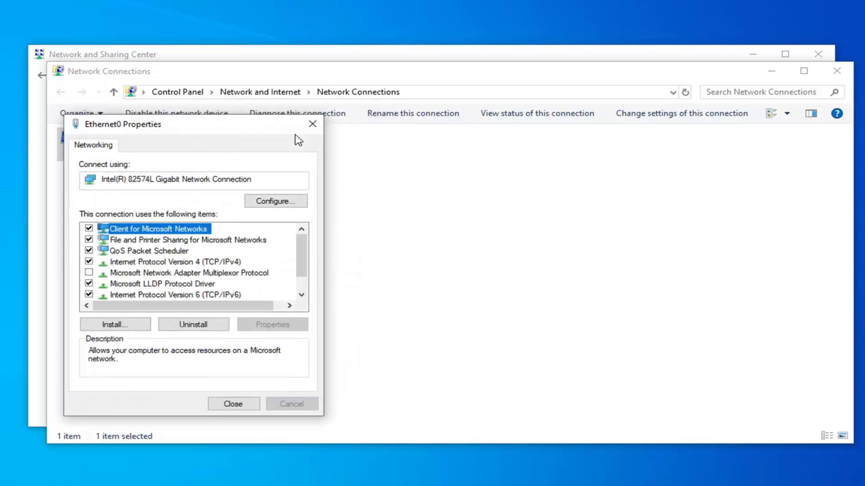
{"action": "left_click", "coordinate": [248, 406]}
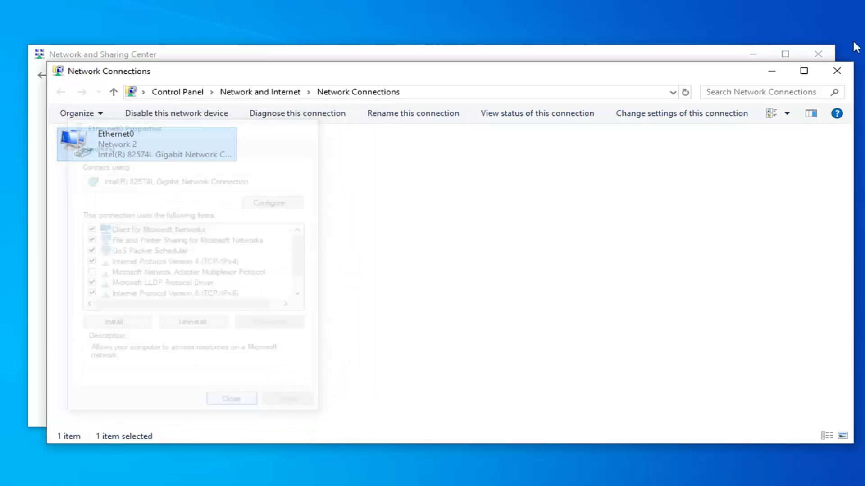
{"action": "left_click", "coordinate": [838, 71]}
{"action": "left_click", "coordinate": [818, 55]}
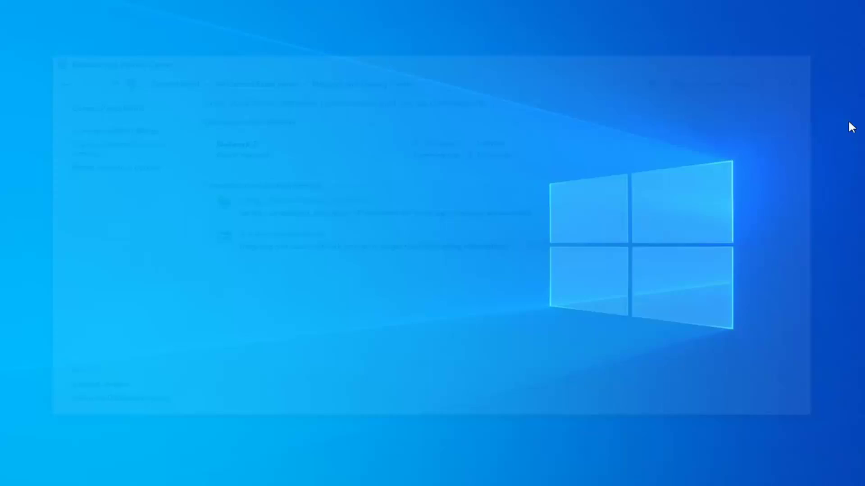